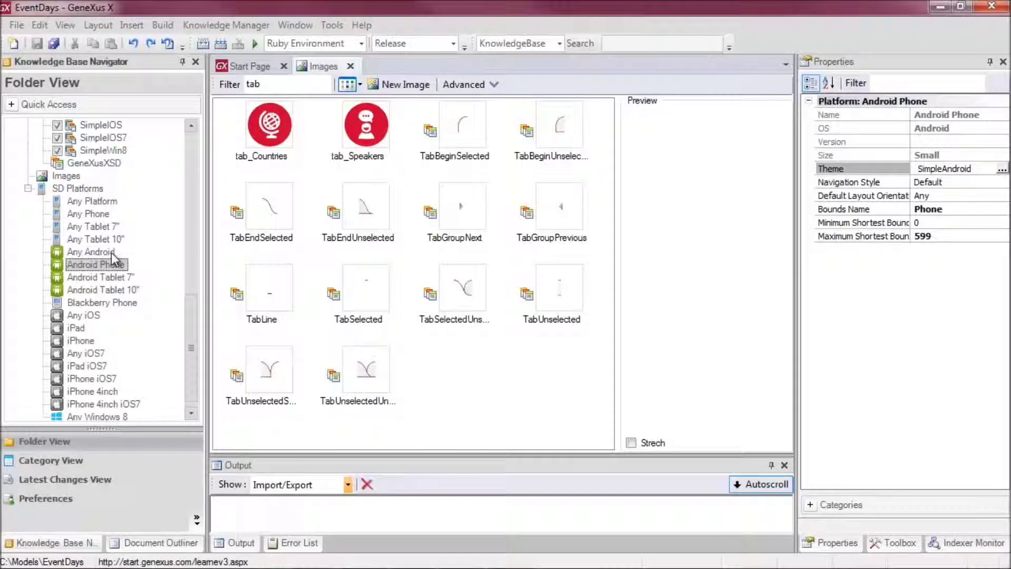
# Review the theme assigned to the SD platforms from Android Tablet 7" through iPad iOS7
pyautogui.click(113, 279)
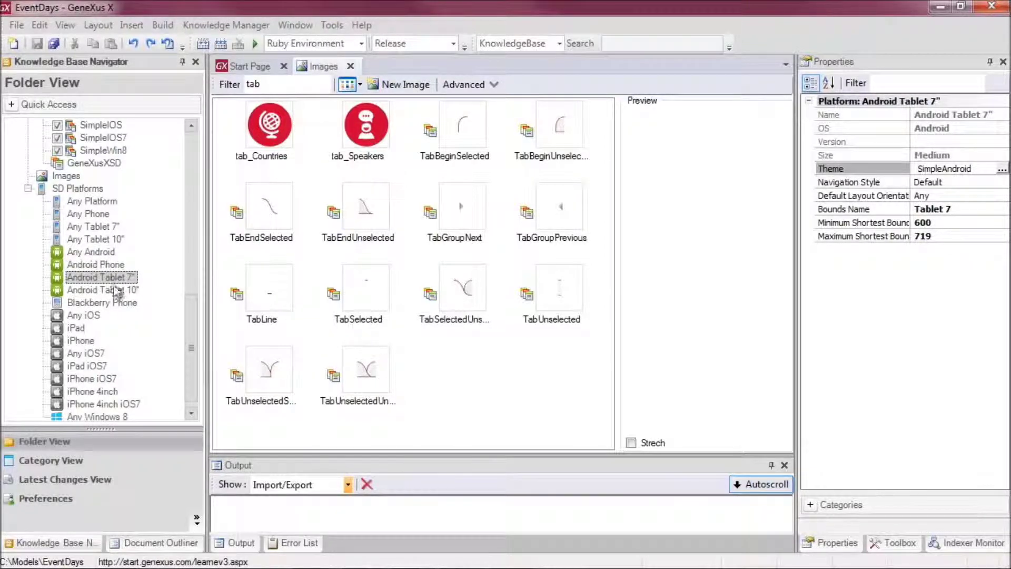
pyautogui.click(113, 290)
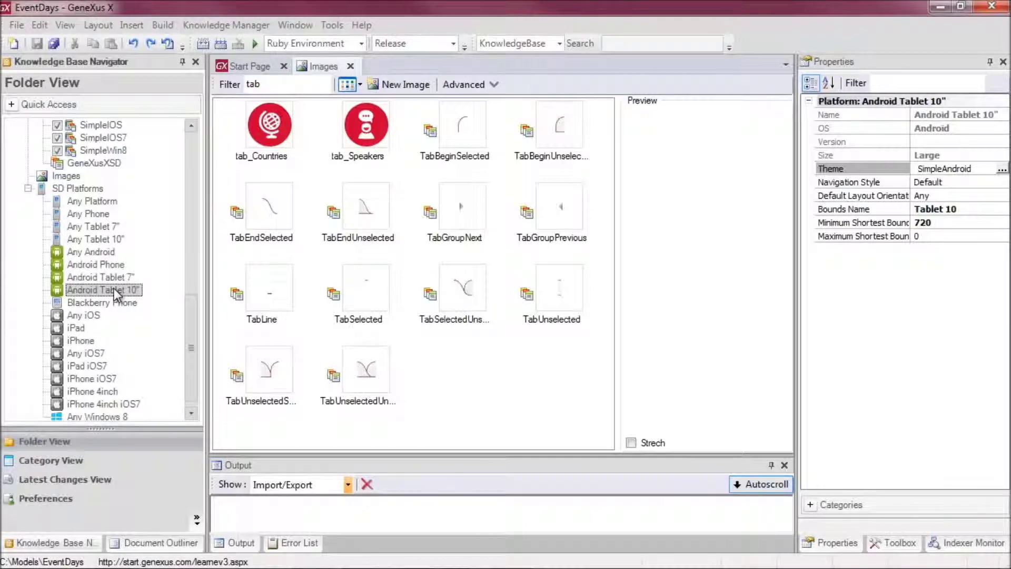
pyautogui.click(108, 304)
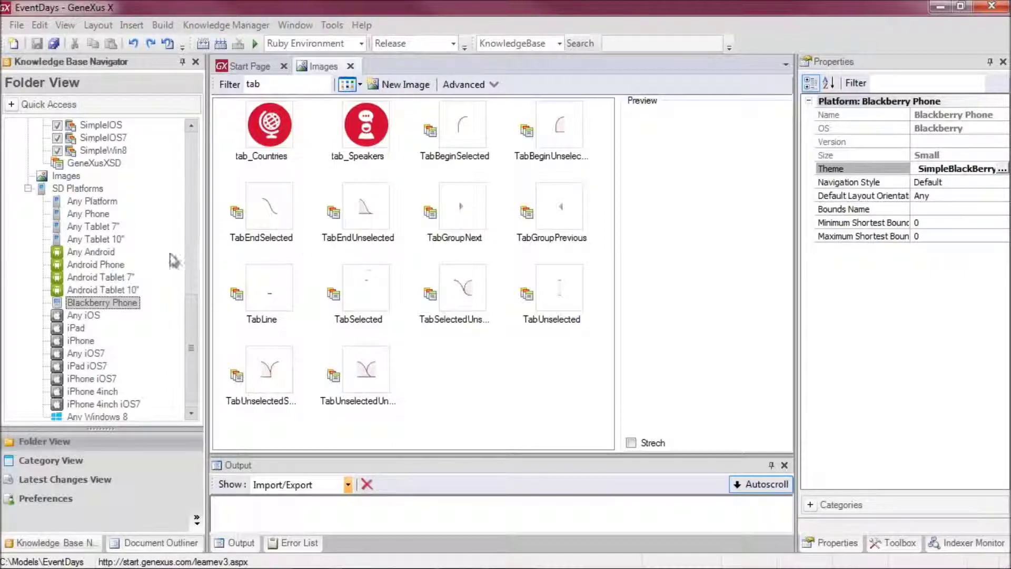
pyautogui.click(94, 316)
pyautogui.click(79, 328)
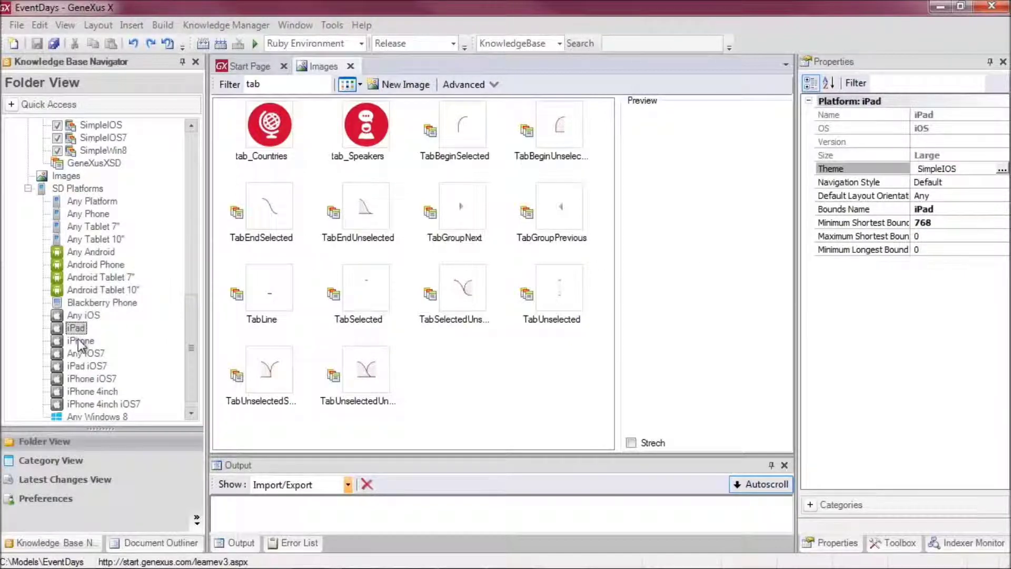
pyautogui.click(78, 340)
pyautogui.click(80, 354)
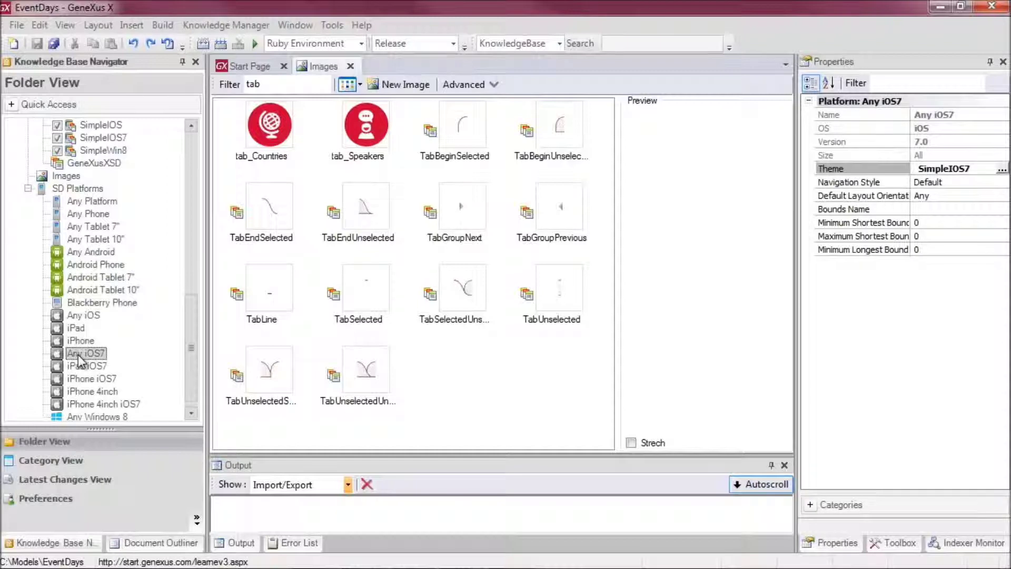
pyautogui.click(88, 366)
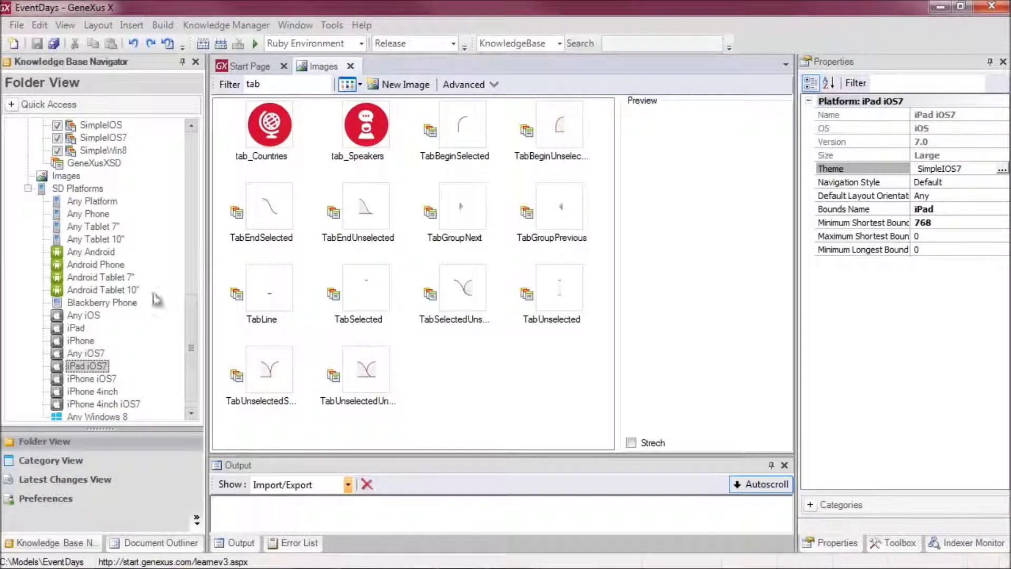
# Open the SimpleAndroid theme and examine the subclasses of its Attribute and Table classes
pyautogui.moveTo(190, 302); pyautogui.dragTo(190, 261)
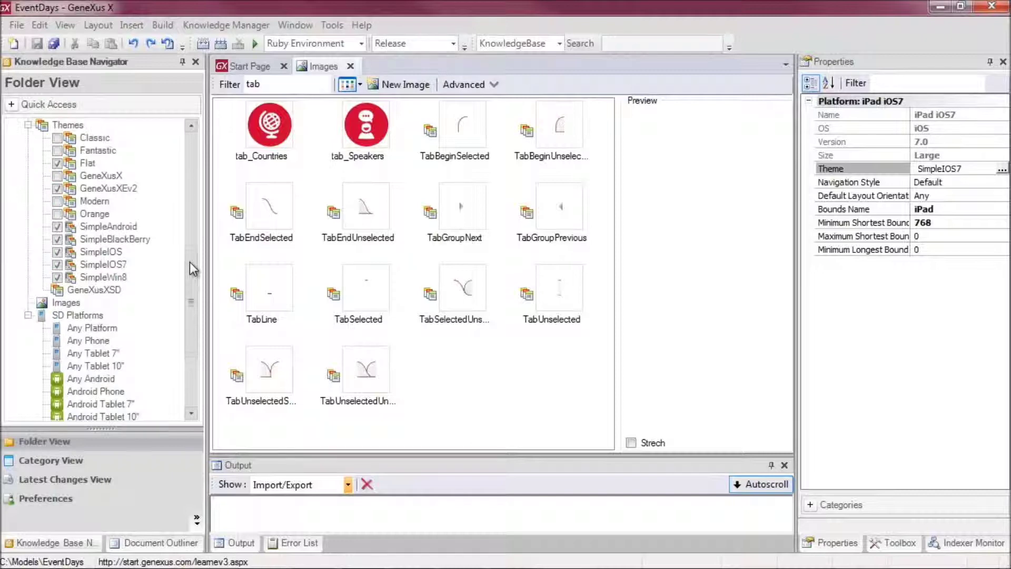
pyautogui.doubleClick(98, 228)
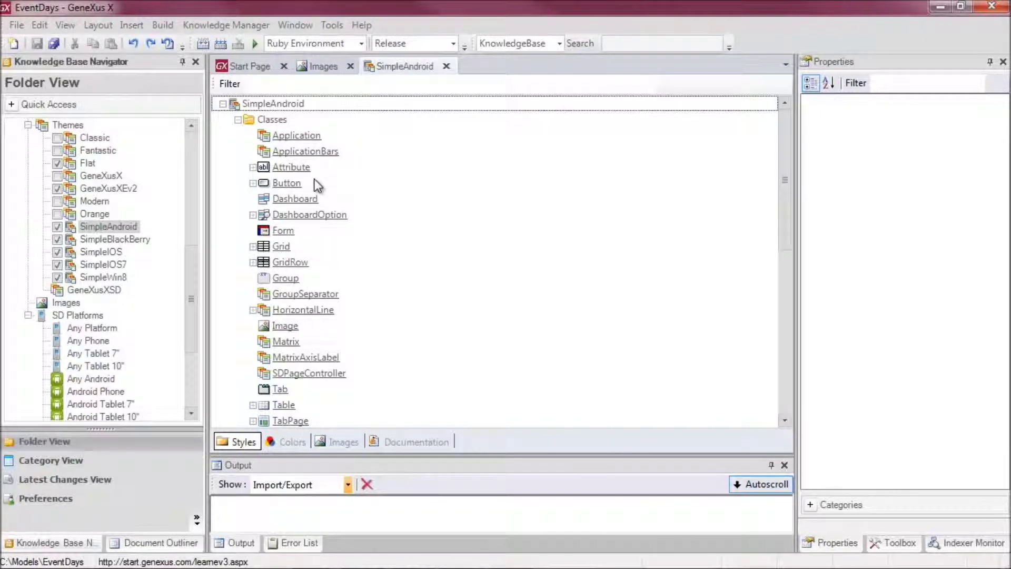
pyautogui.click(253, 167)
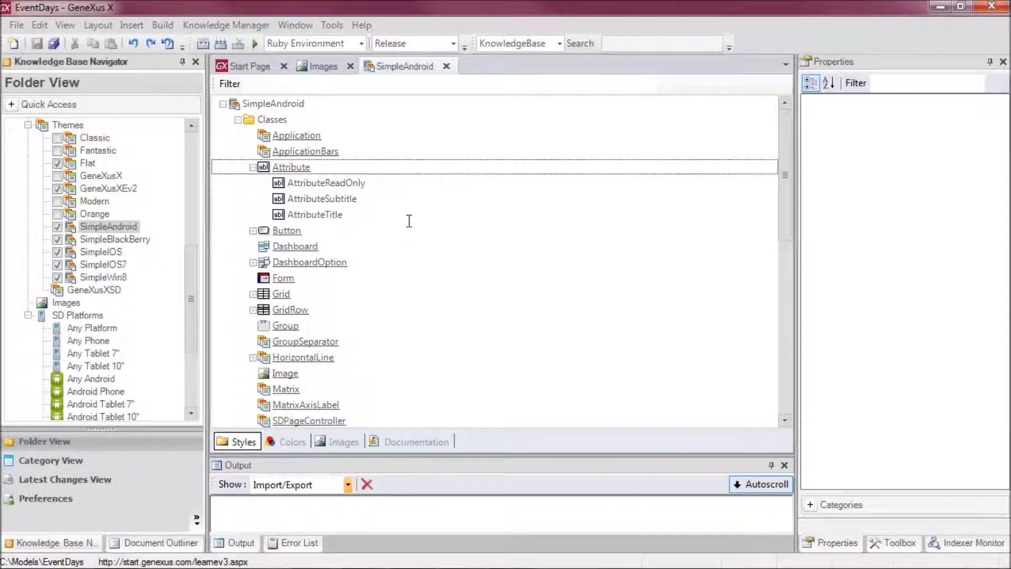
pyautogui.scroll(-3, 409, 220)
pyautogui.scroll(-1, 408, 221)
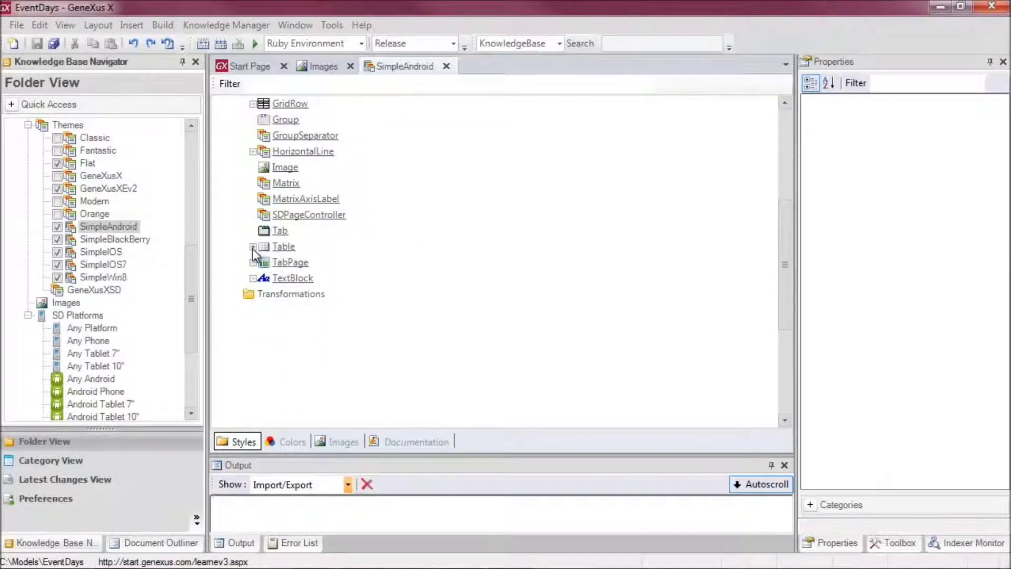
pyautogui.click(252, 246)
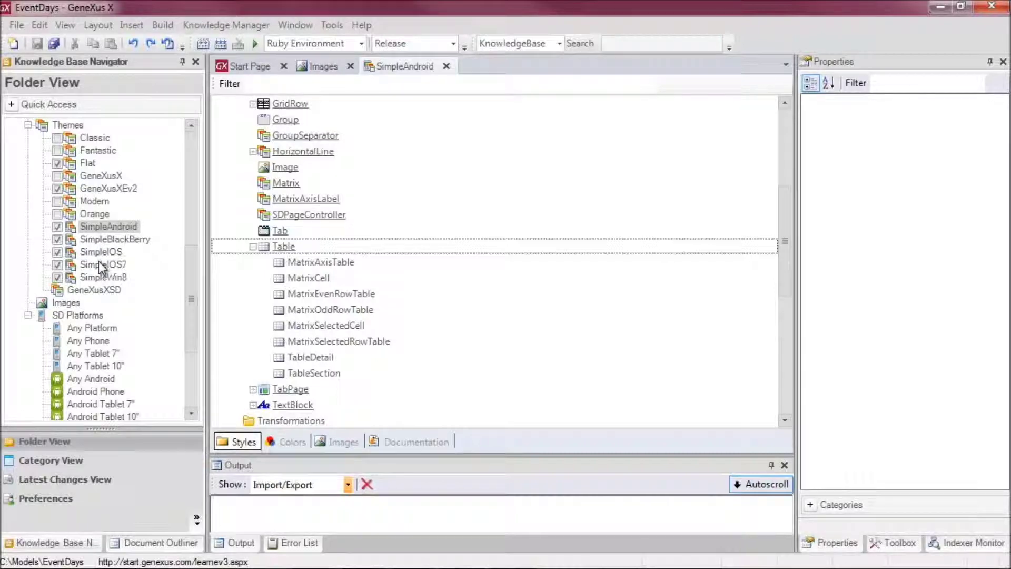
# Load the file C:\EventDay\2-ThemesImagesDomains.xpz for importing objects into the knowledge base
pyautogui.click(196, 24)
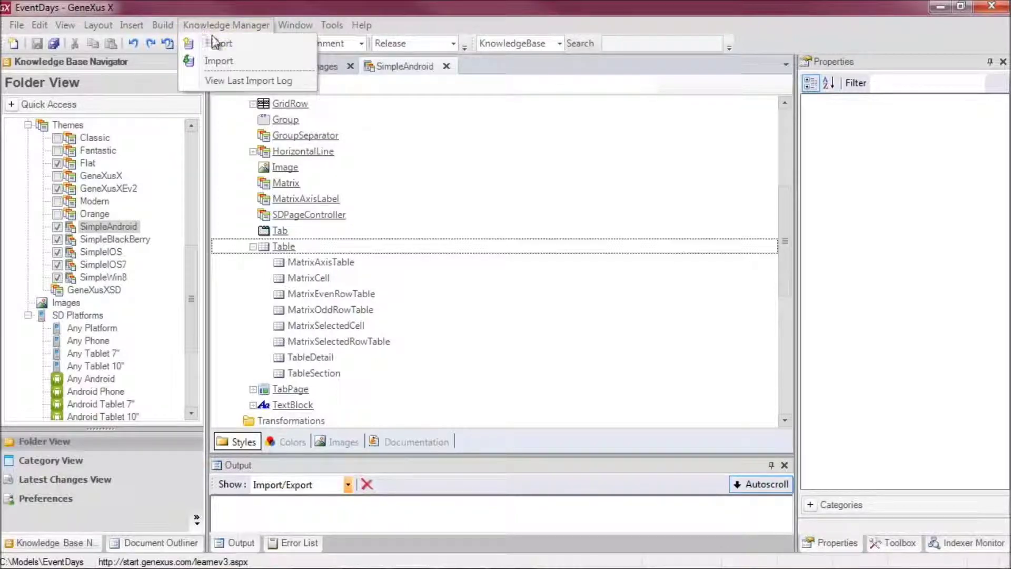
pyautogui.click(219, 62)
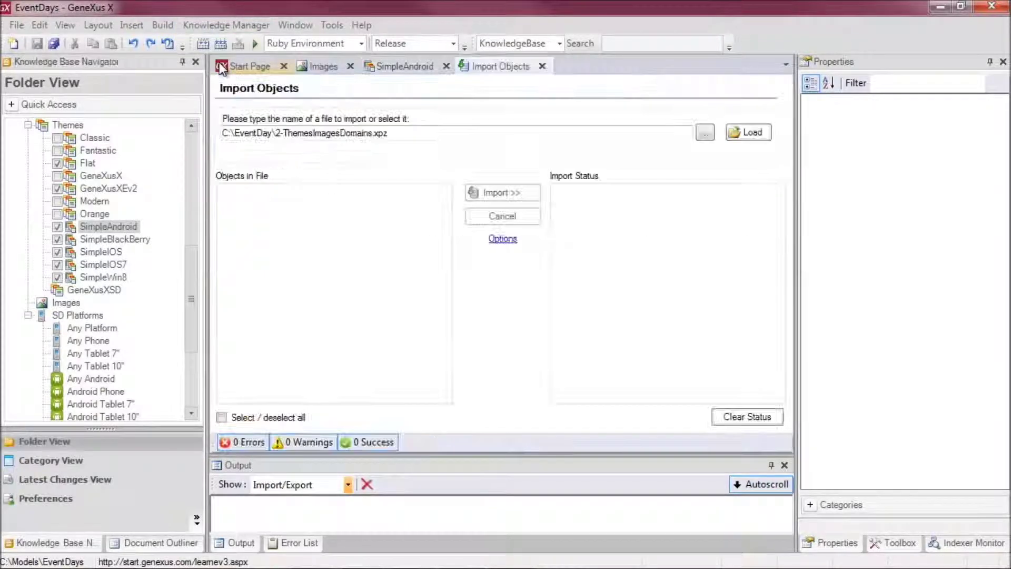
pyautogui.click(741, 135)
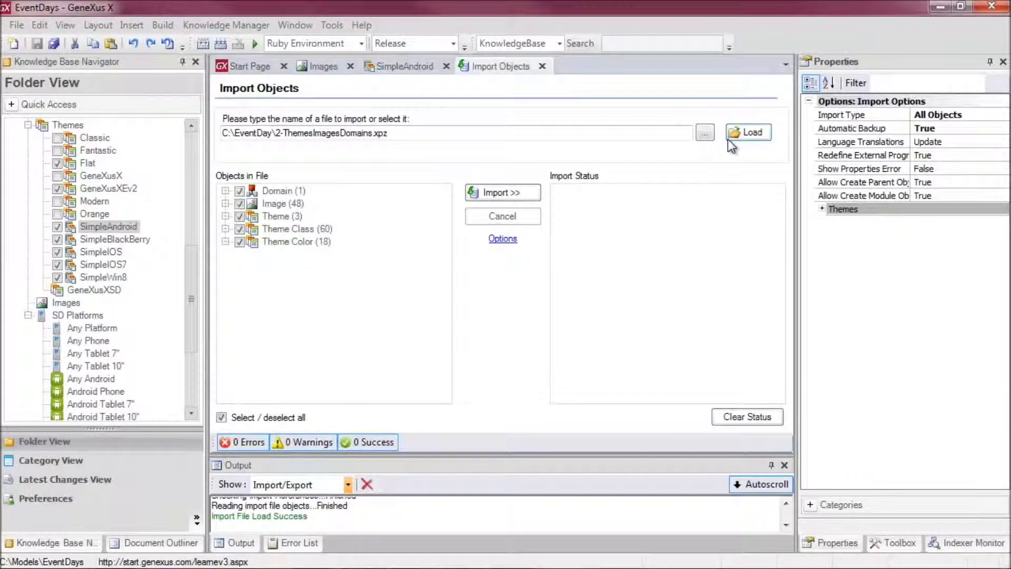
# Examine the themes, theme classes, domain and images contained in the loaded import file
pyautogui.click(226, 216)
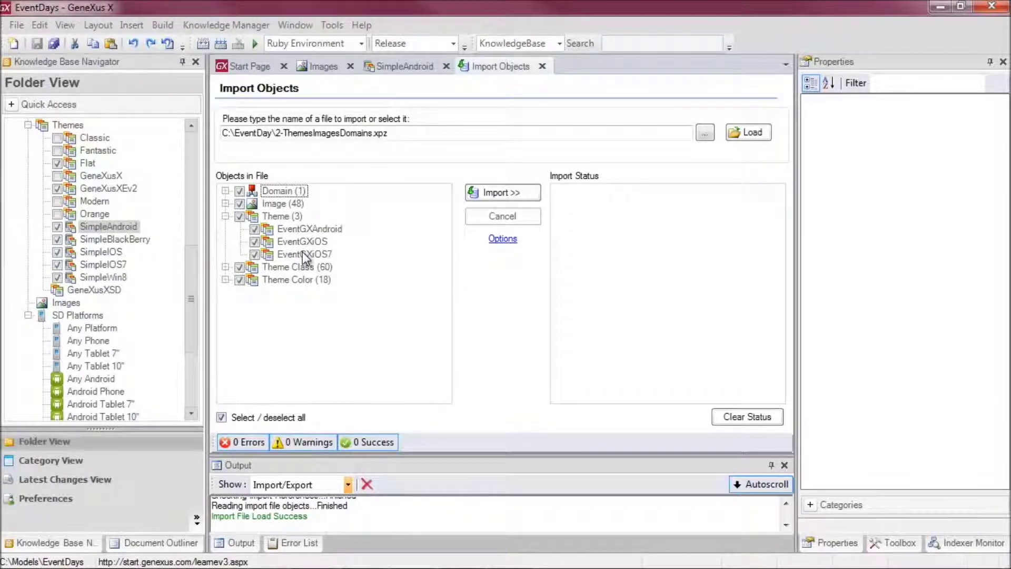
pyautogui.click(225, 266)
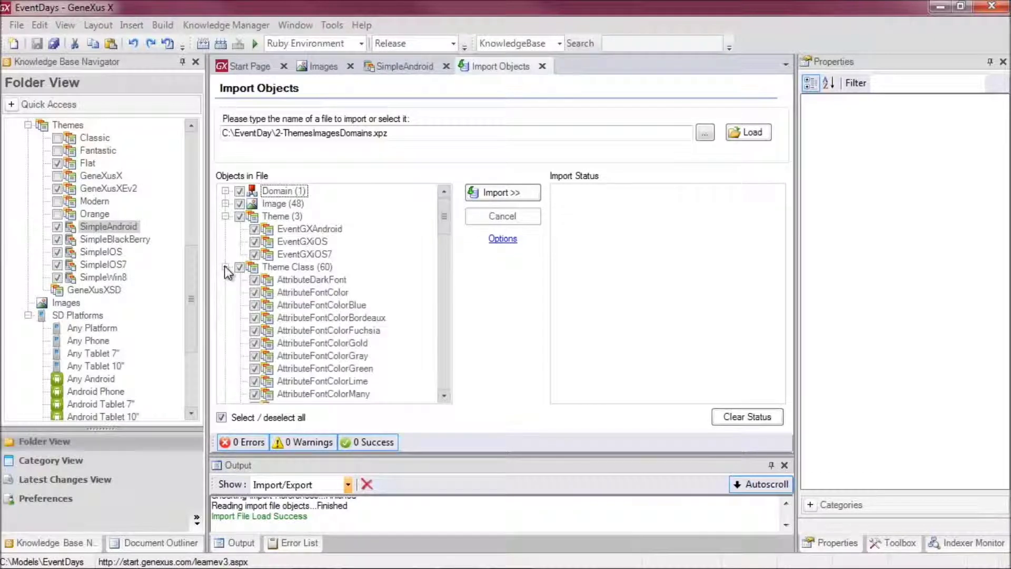
pyautogui.click(225, 267)
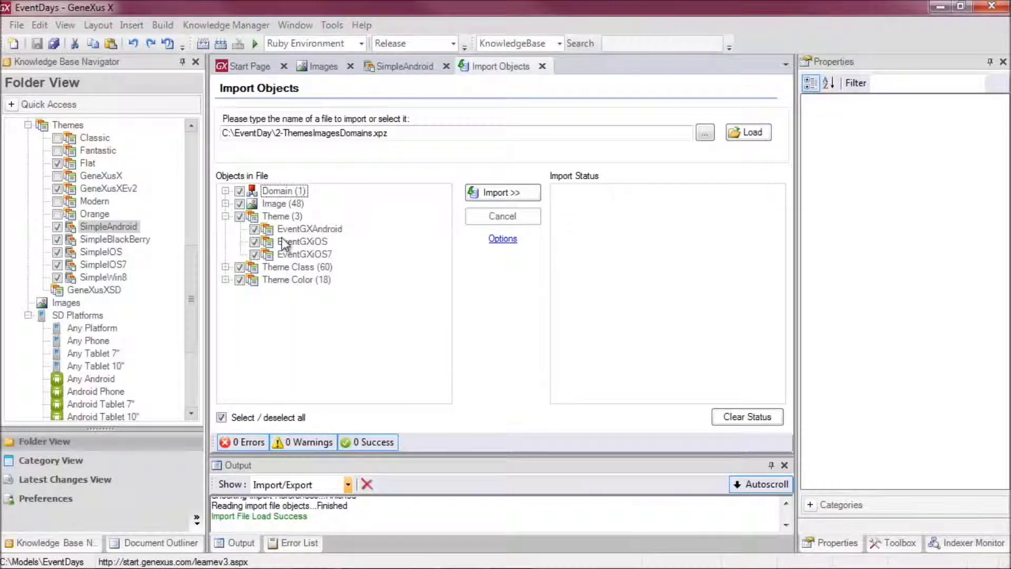
pyautogui.click(225, 191)
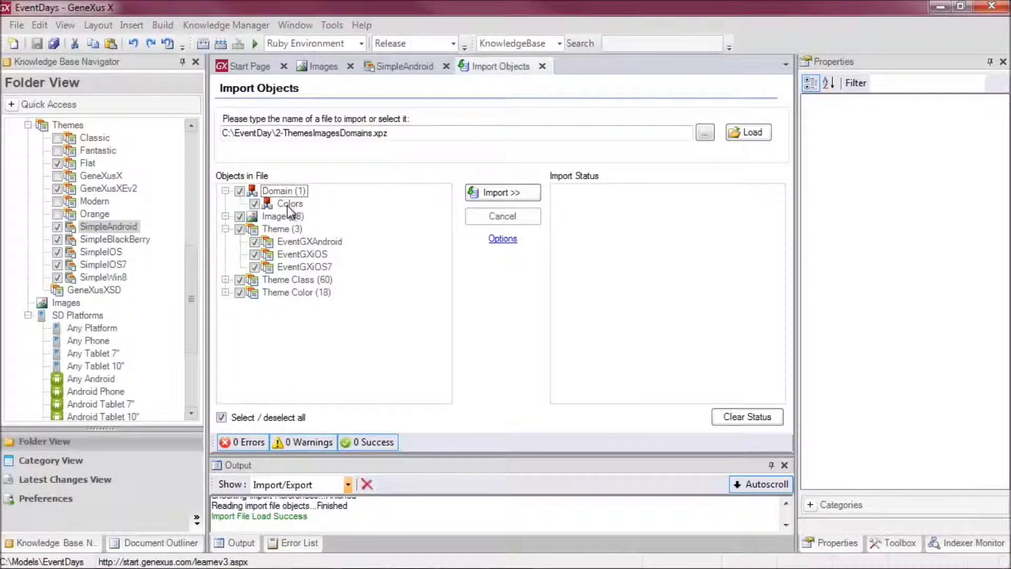
pyautogui.click(225, 216)
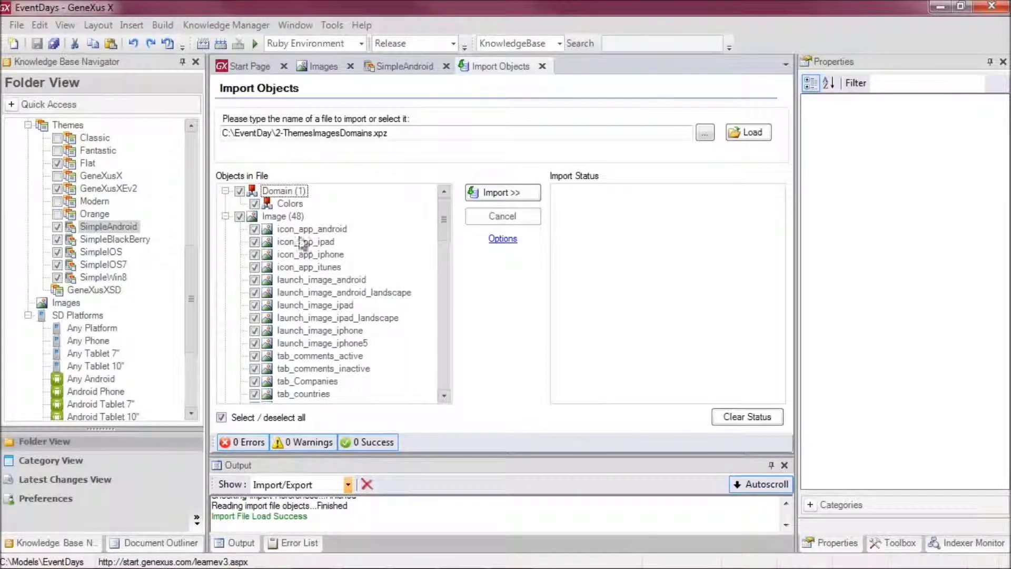
# Exclude all images from the import and import the remaining domain, themes, theme classes and theme colors
pyautogui.click(241, 216)
pyautogui.click(225, 217)
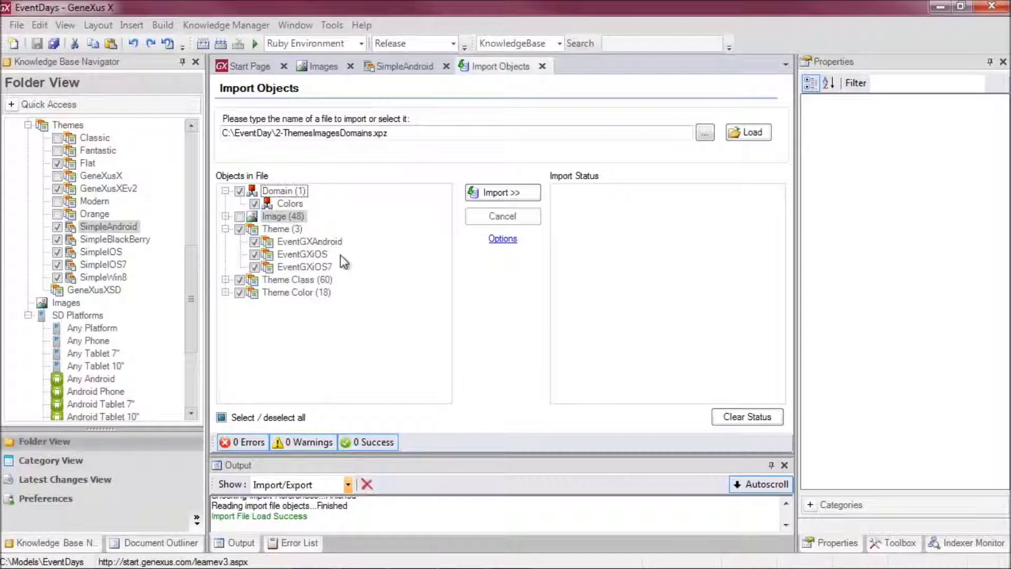
pyautogui.click(490, 195)
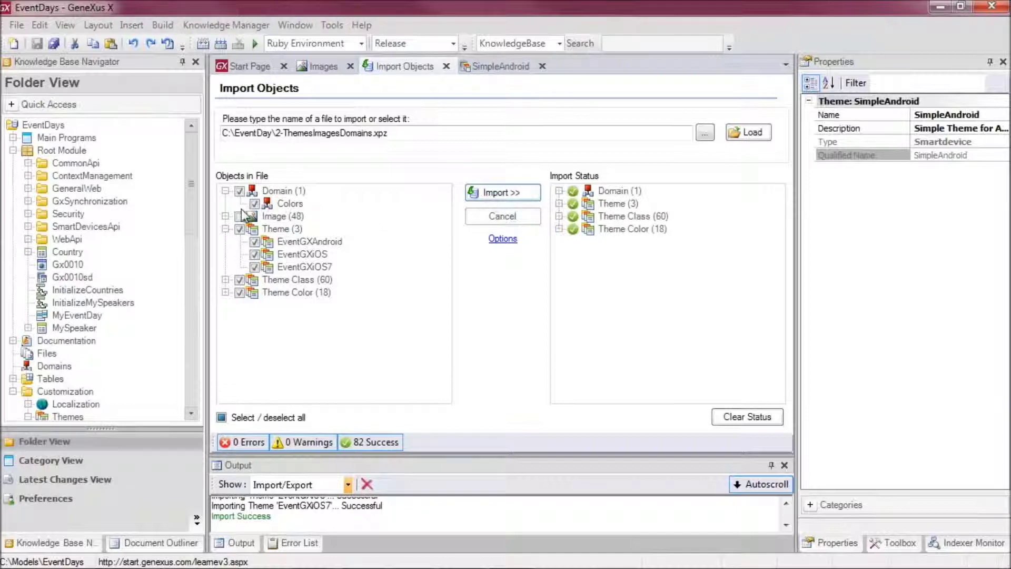
# Find the imported themes in the knowledge base and check the properties of EventGXAndroid and EventGXiOS7
pyautogui.moveTo(194, 207); pyautogui.dragTo(191, 310)
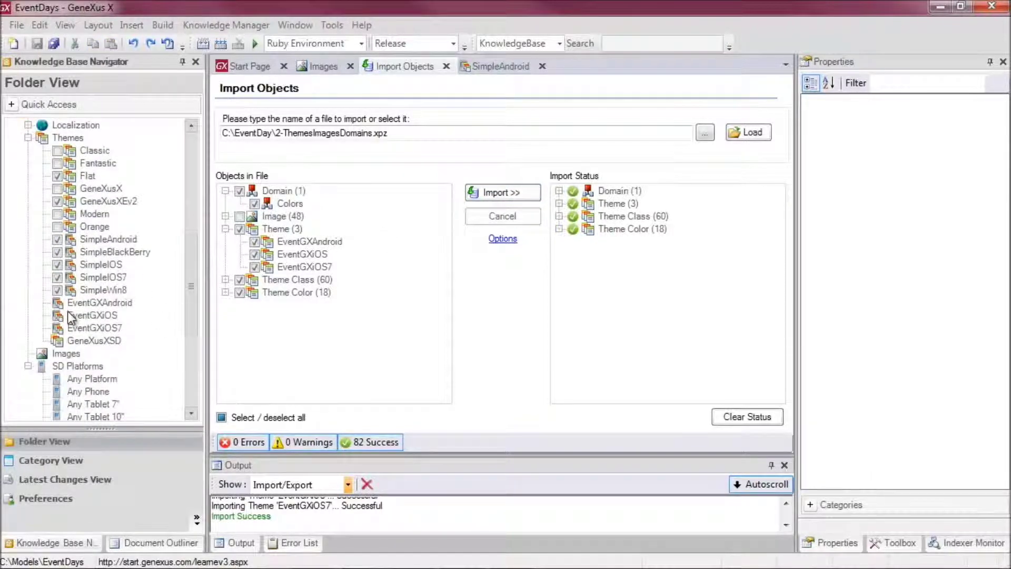
pyautogui.click(78, 303)
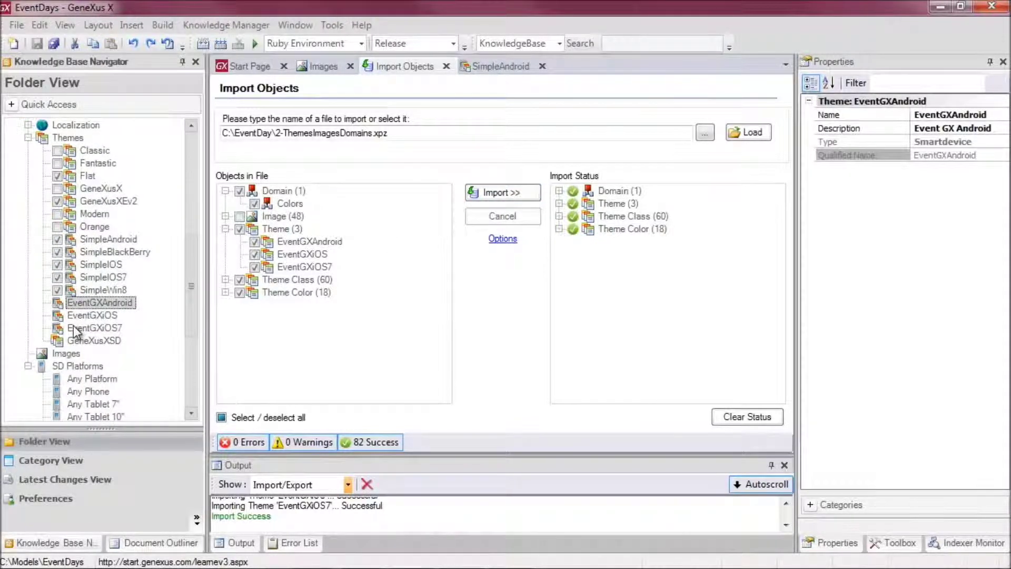
pyautogui.click(74, 328)
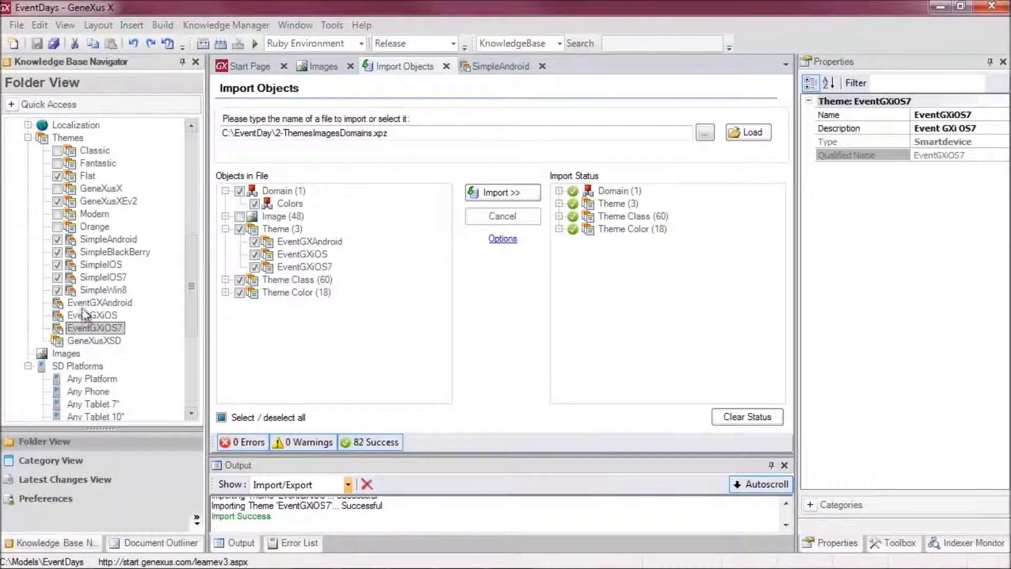
# Open the EventGXAndroid theme and inspect the Bordeaux, Fuchsia and Gold subclasses of AttributeFontColor
pyautogui.doubleClick(81, 304)
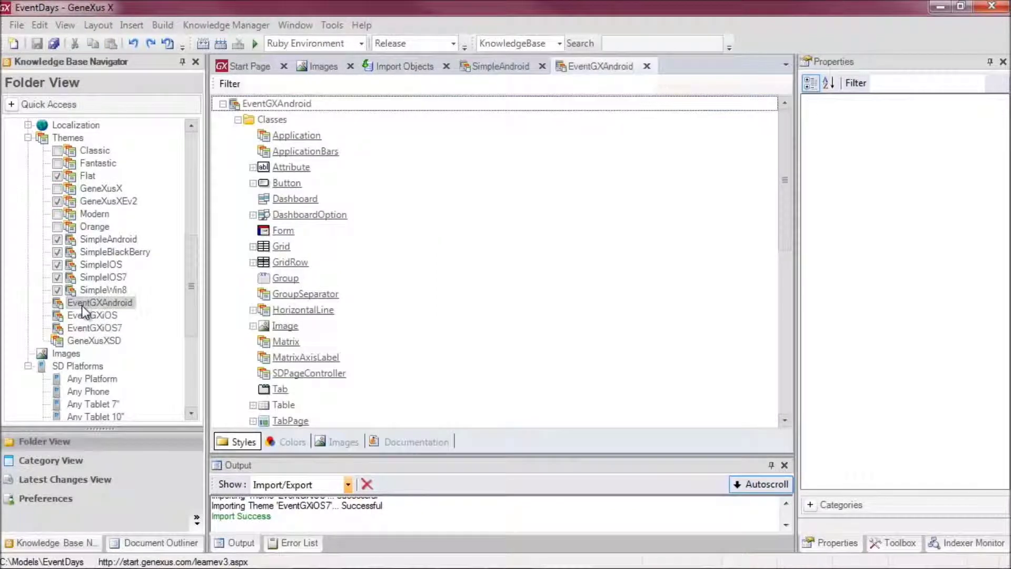
pyautogui.click(253, 168)
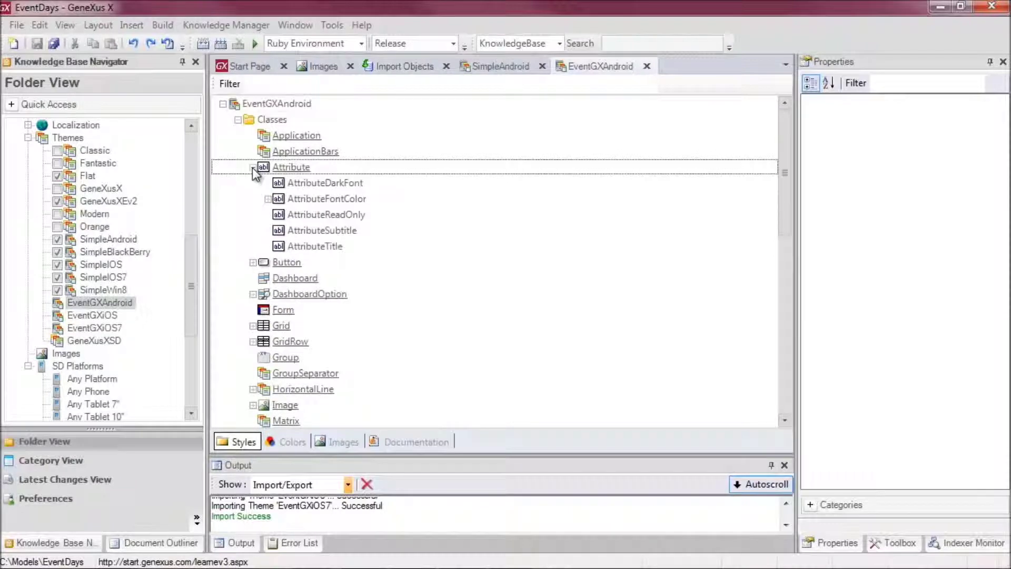
pyautogui.click(268, 199)
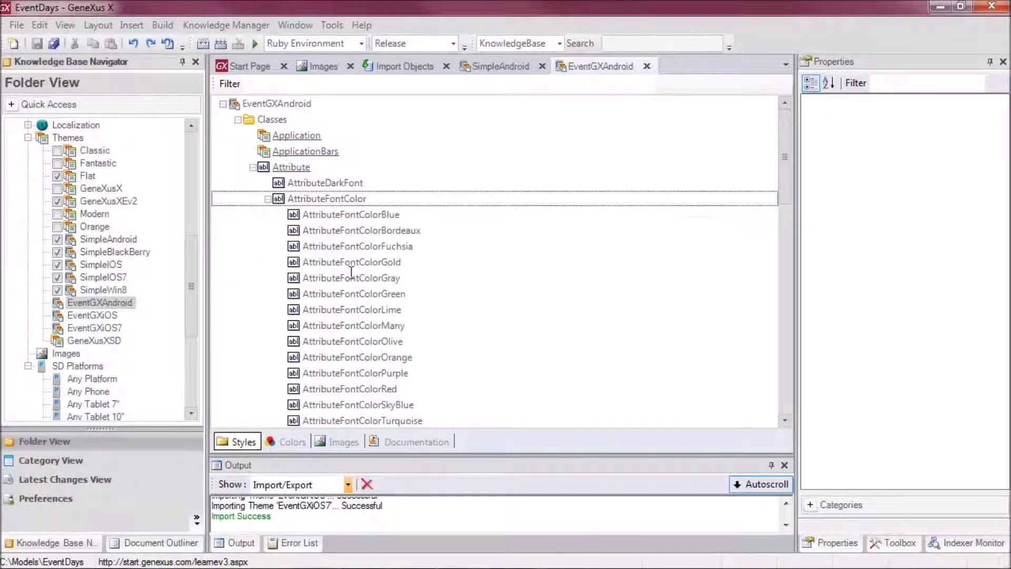
pyautogui.click(355, 230)
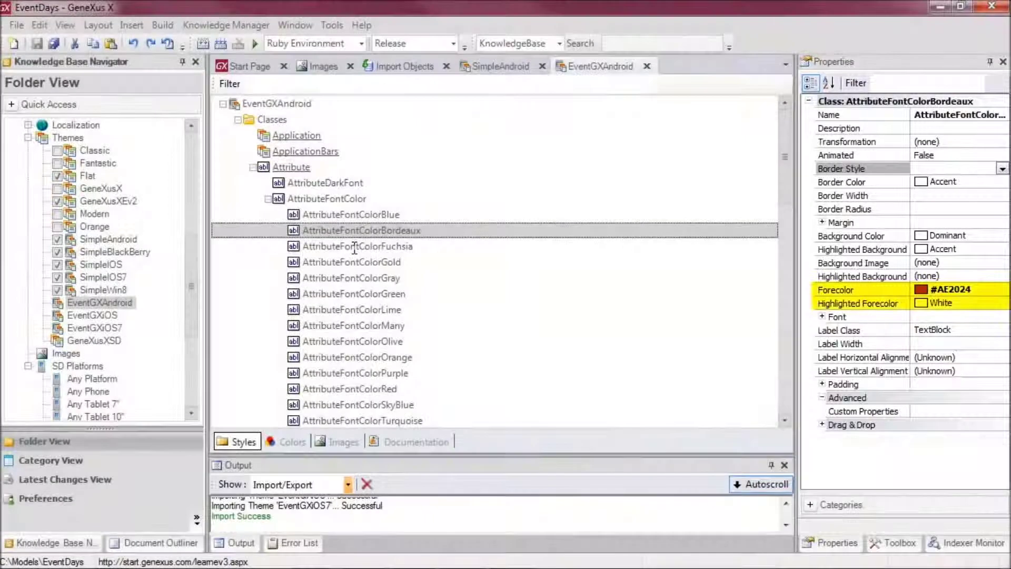
pyautogui.click(355, 246)
pyautogui.click(355, 262)
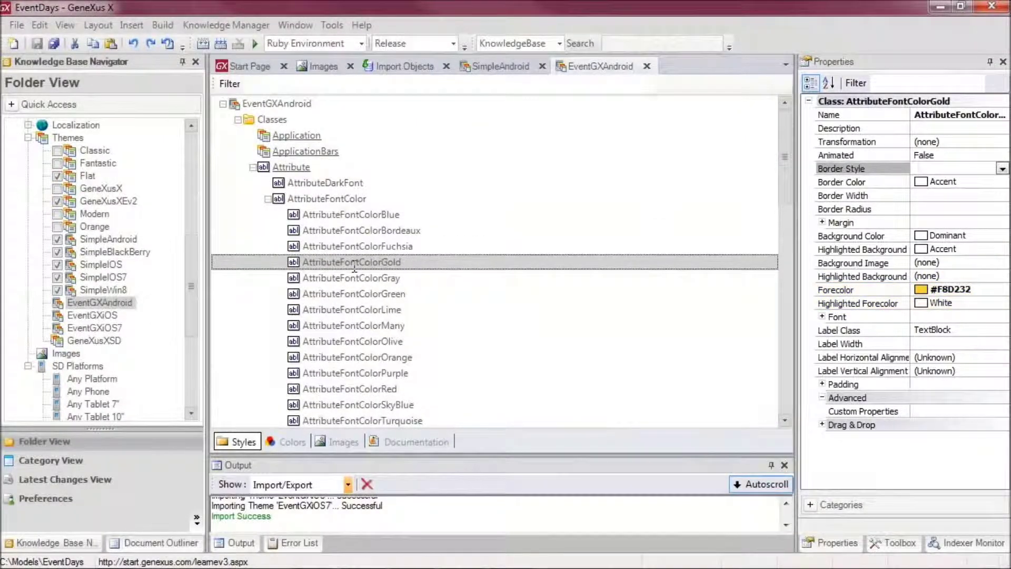
# Inspect the properties of the TableColored subclasses Blue, Bordeaux, Fuchsia, Gold, Green and Grey under the theme's Table class
pyautogui.click(253, 167)
pyautogui.click(253, 342)
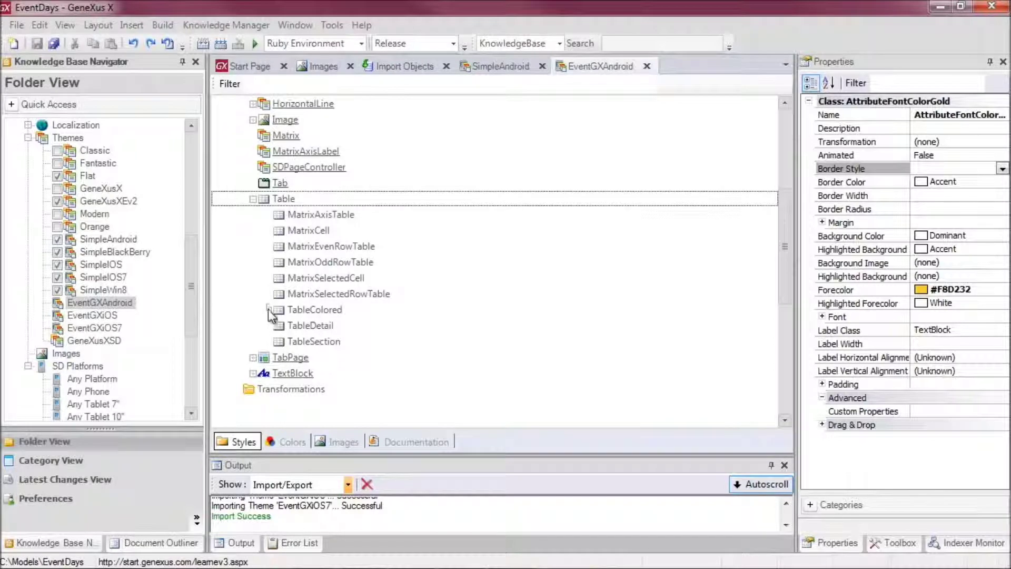
pyautogui.click(268, 310)
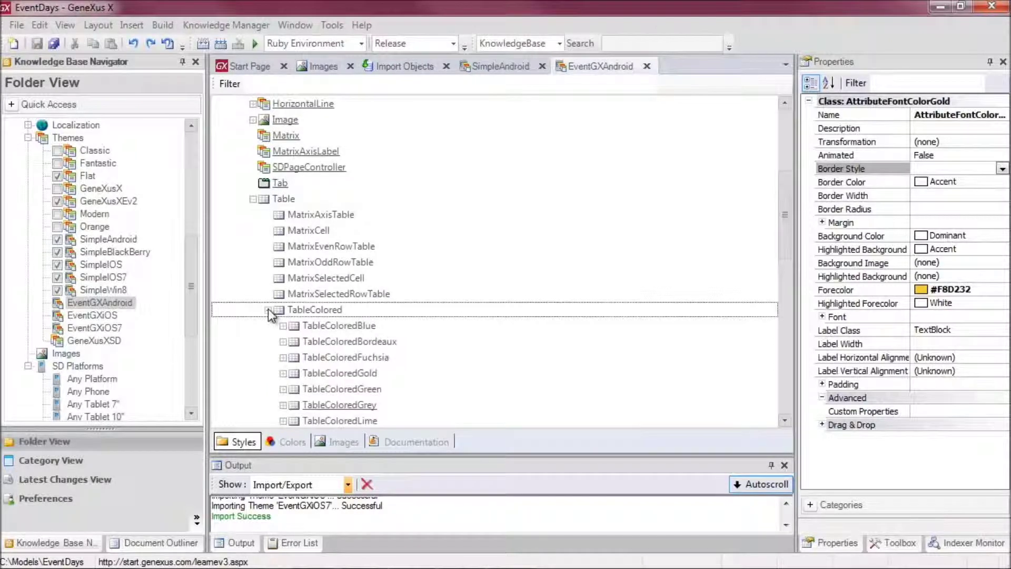
pyautogui.click(320, 326)
pyautogui.click(331, 342)
pyautogui.click(333, 358)
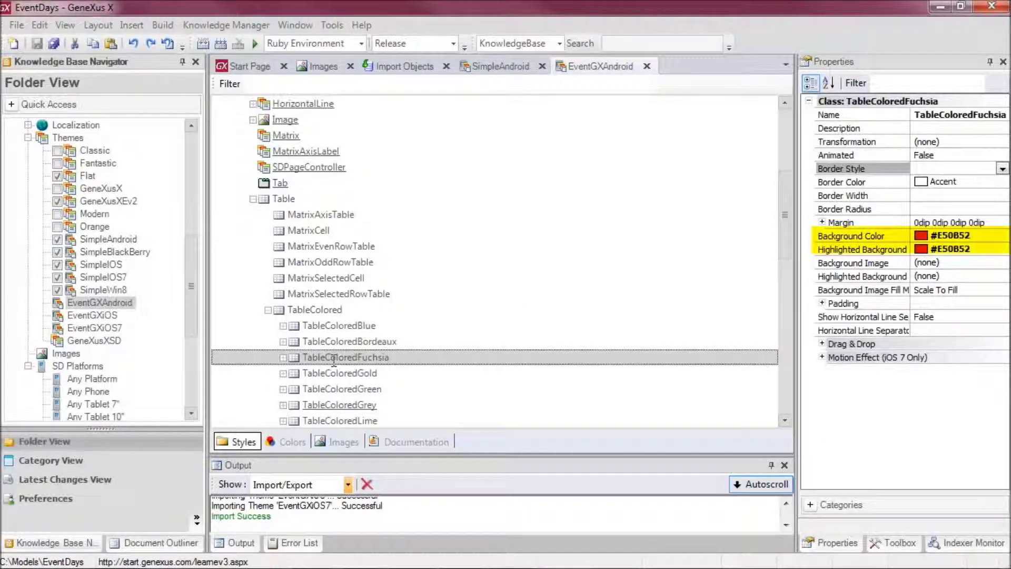
pyautogui.click(334, 374)
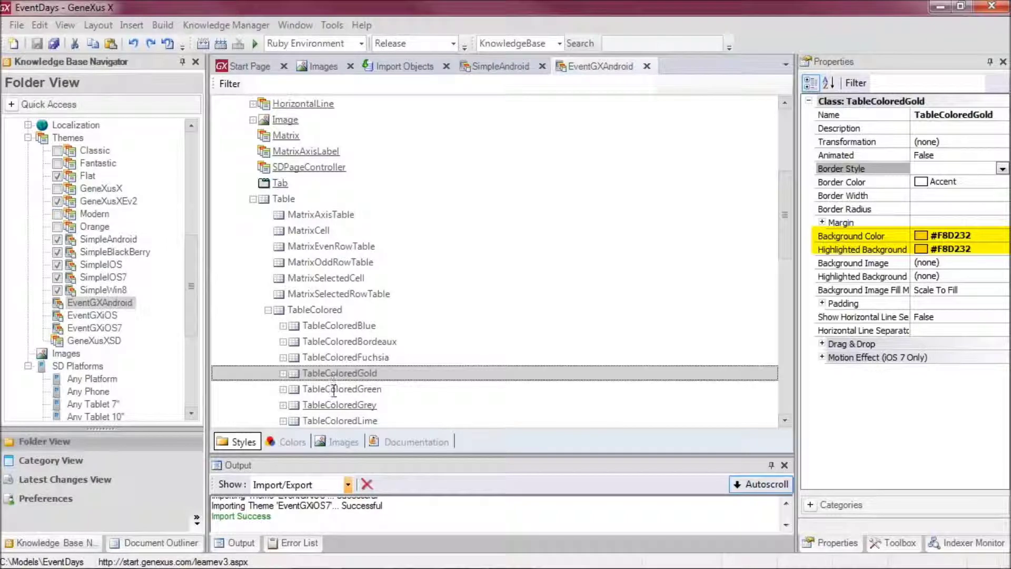
pyautogui.click(334, 389)
pyautogui.click(334, 403)
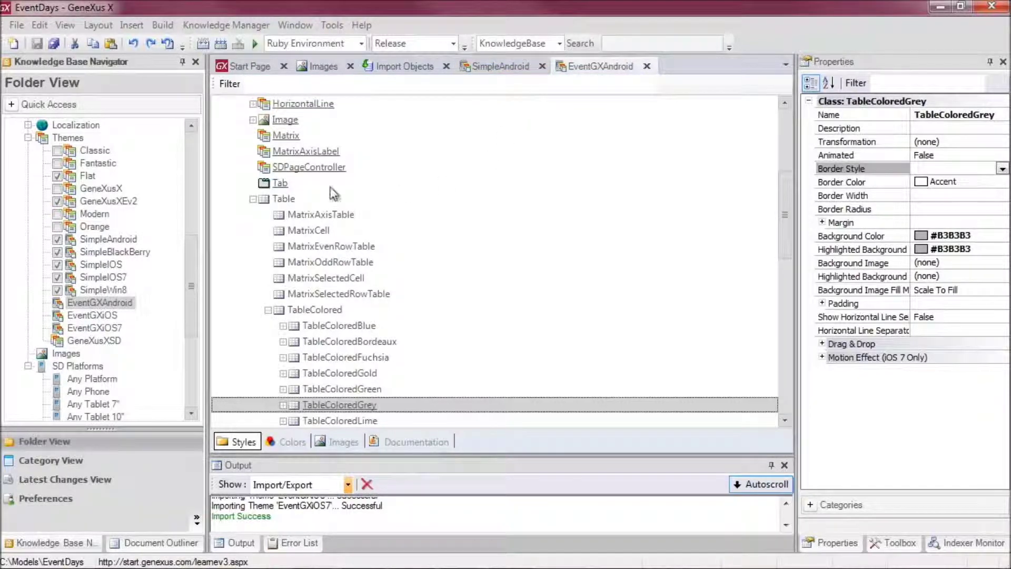
# Assign the EventGXAndroid theme to the Any Android platform under SD Platforms
pyautogui.moveTo(193, 294); pyautogui.dragTo(192, 336)
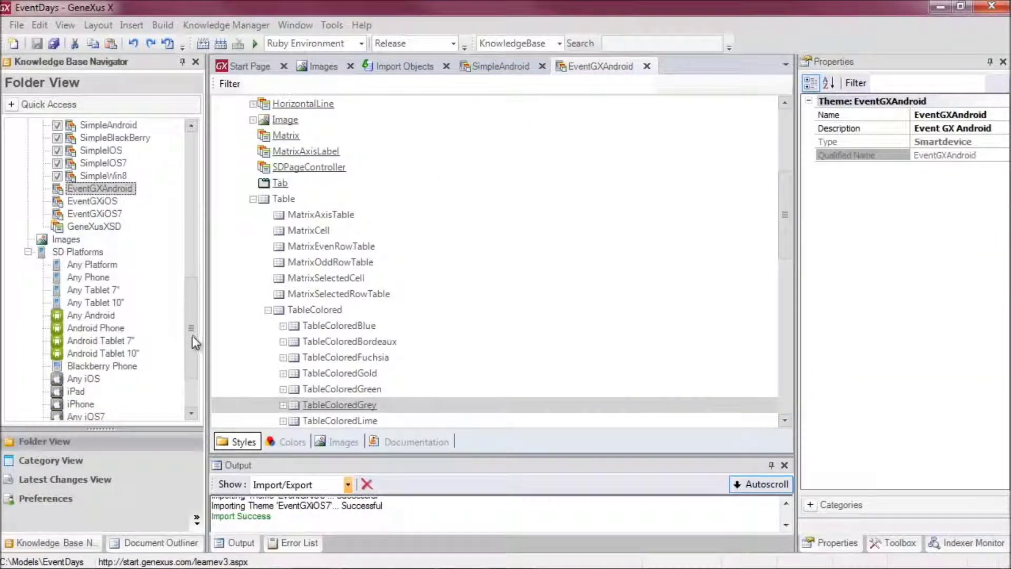
pyautogui.click(101, 316)
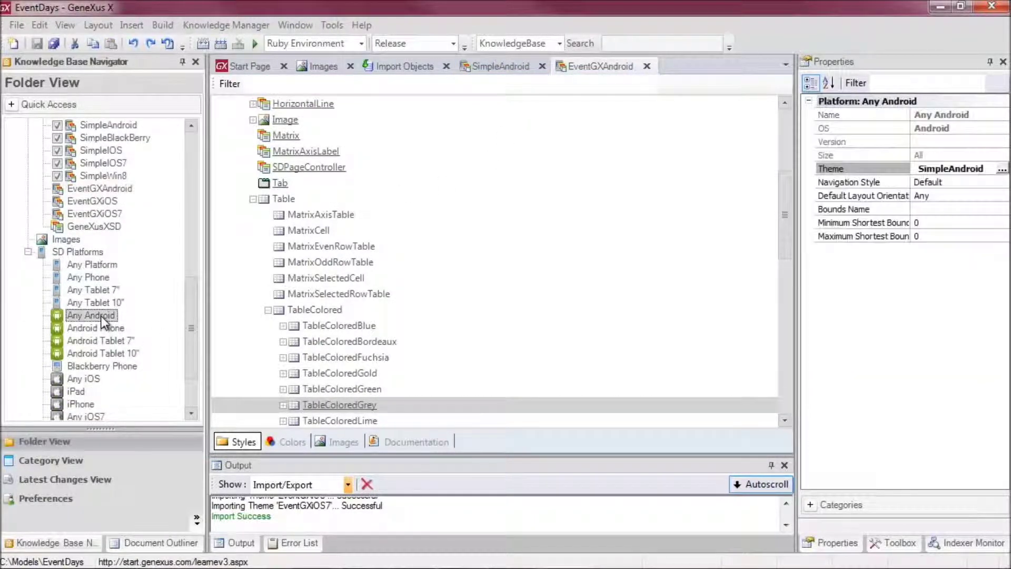
pyautogui.click(1002, 170)
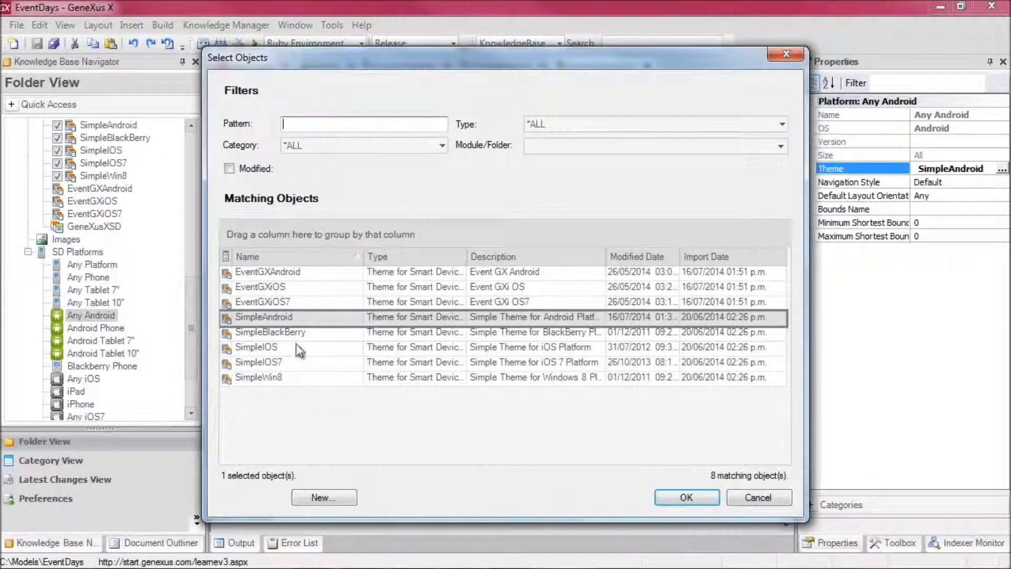
pyautogui.doubleClick(295, 273)
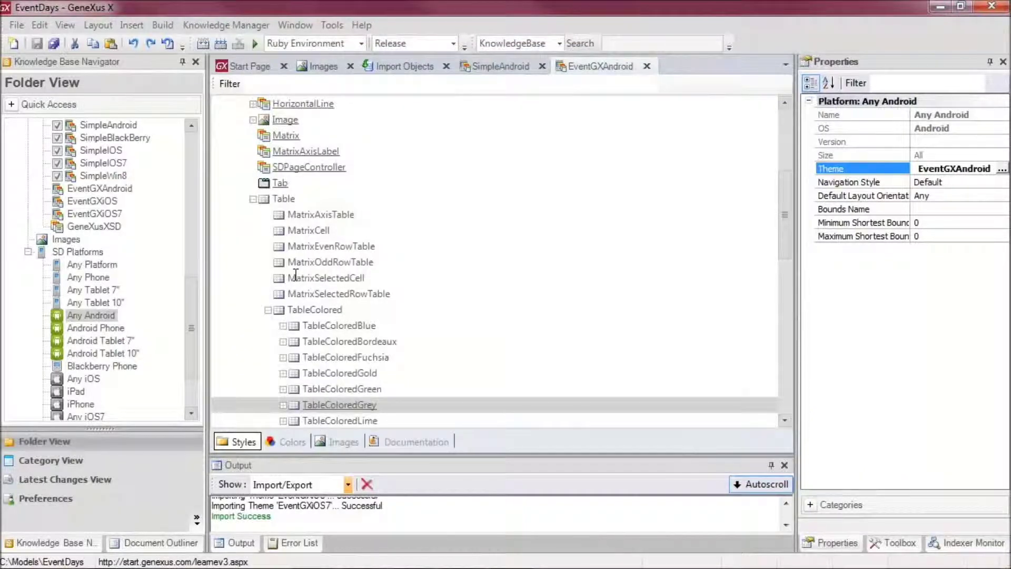
# Check the theme property of the Android Phone, Android Tablet 7", Android Tablet 10" and Any Android platforms
pyautogui.click(86, 331)
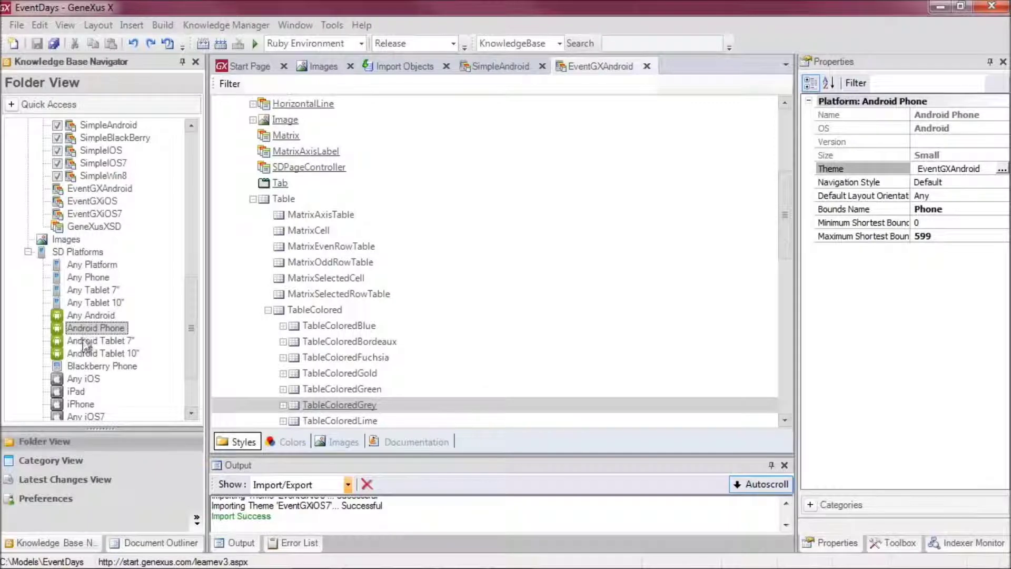
pyautogui.click(84, 345)
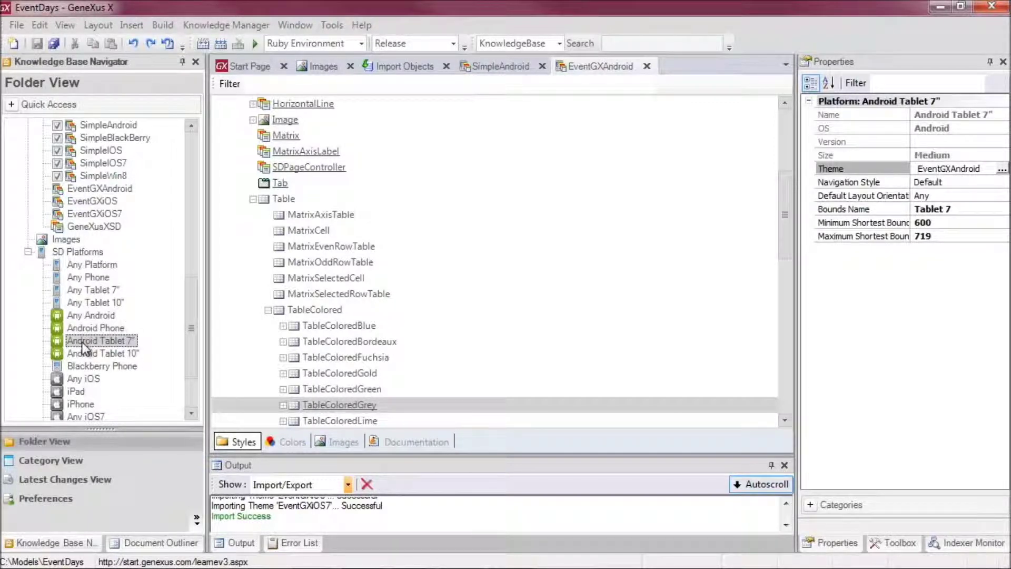
pyautogui.click(81, 353)
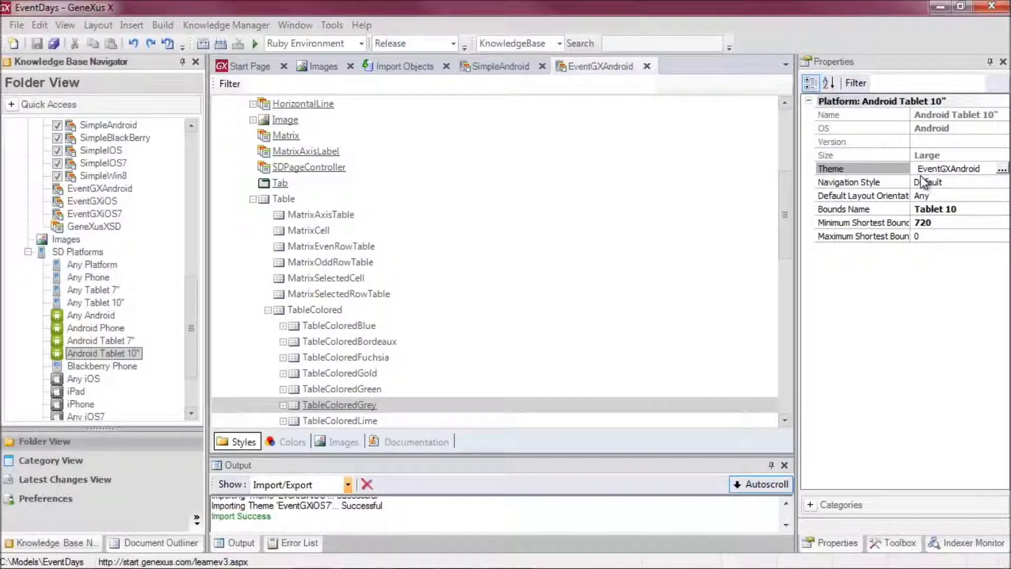
pyautogui.click(87, 314)
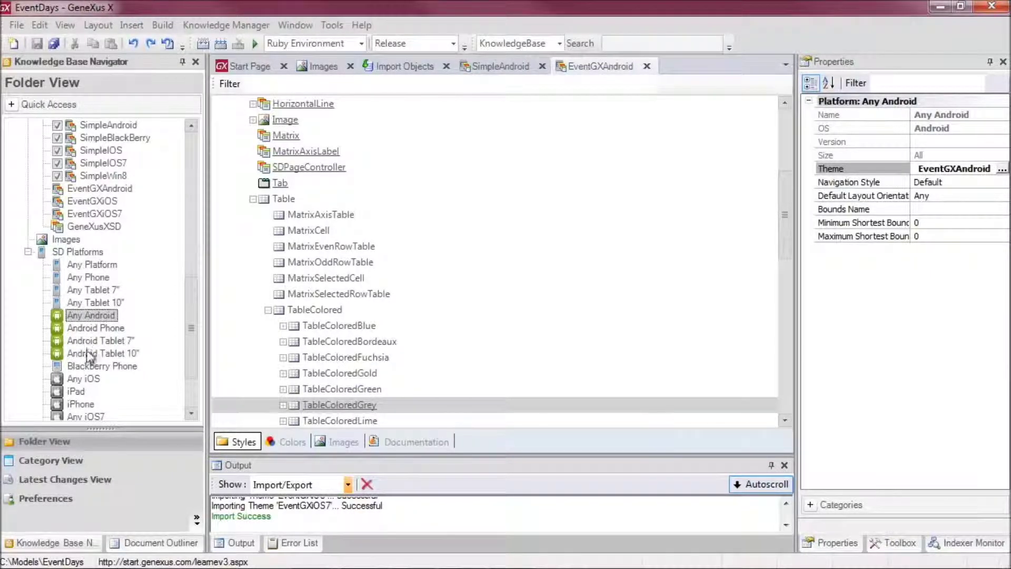
# Set the theme of the Any iOS platform to EventGXiOS
pyautogui.click(86, 379)
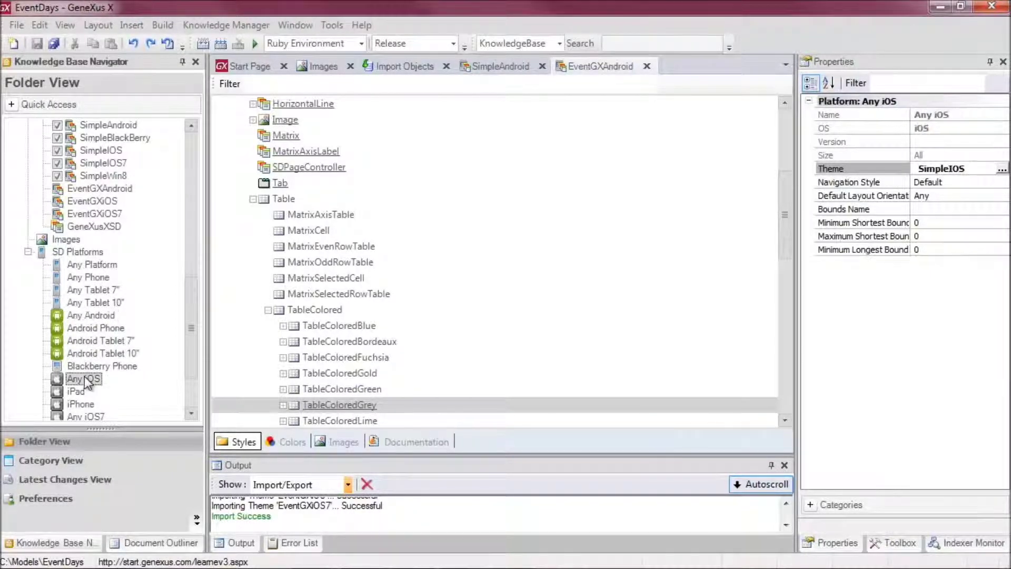
pyautogui.click(1002, 170)
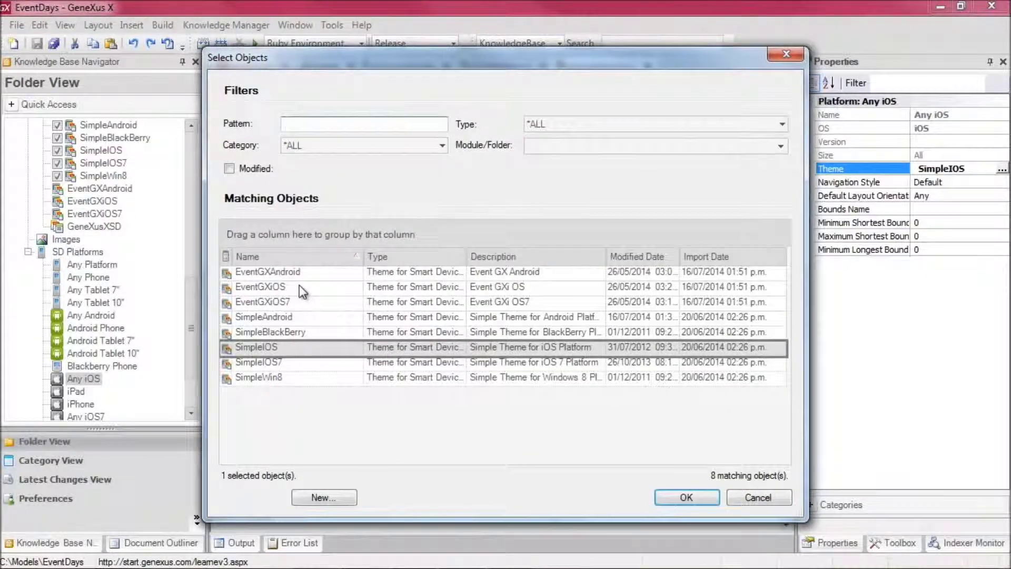
pyautogui.doubleClick(298, 288)
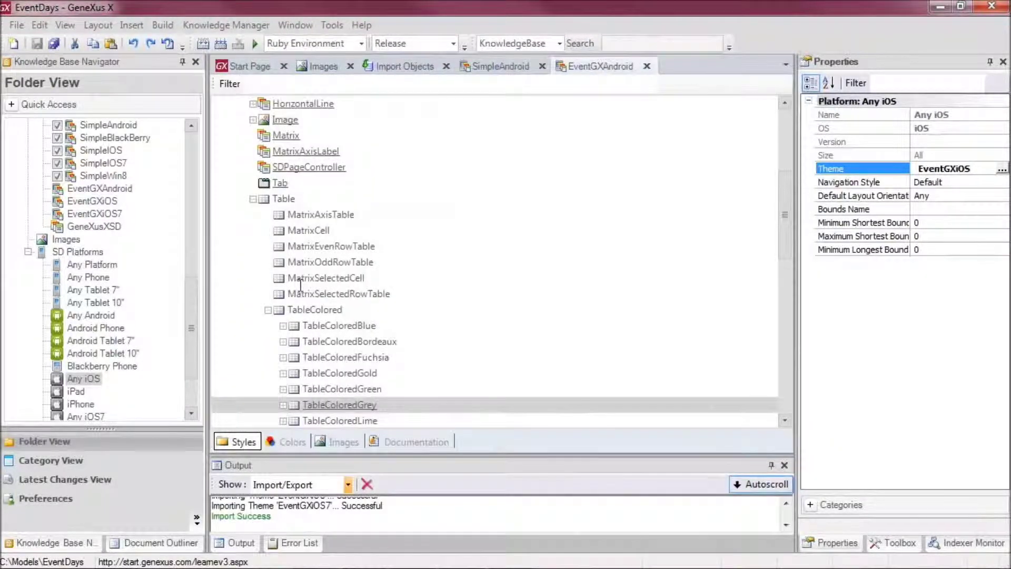
# Change the Any iOS7 platform's theme to EventGXiOS7
pyautogui.moveTo(191, 345); pyautogui.dragTo(191, 364)
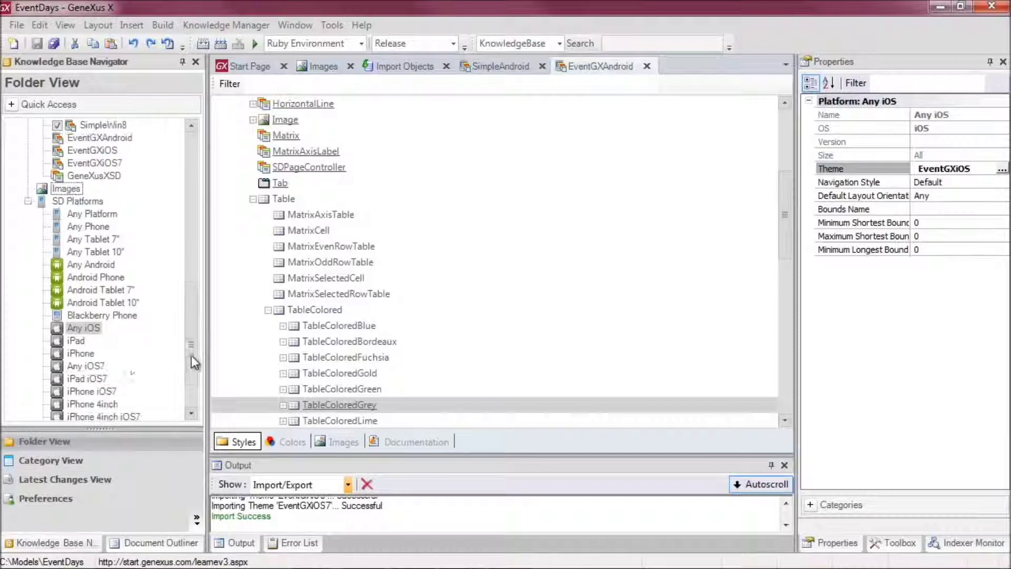
pyautogui.click(86, 366)
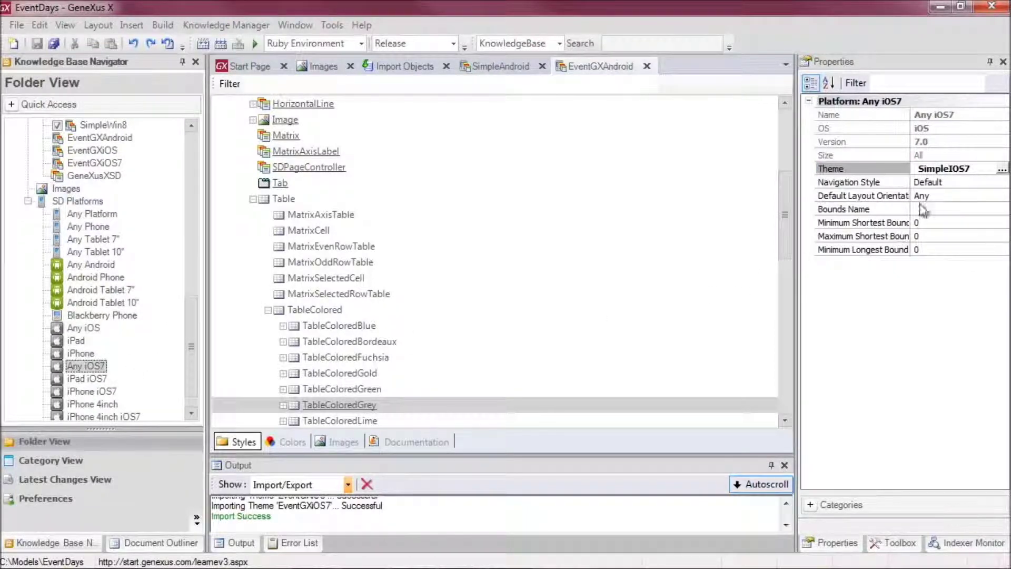
pyautogui.click(1001, 170)
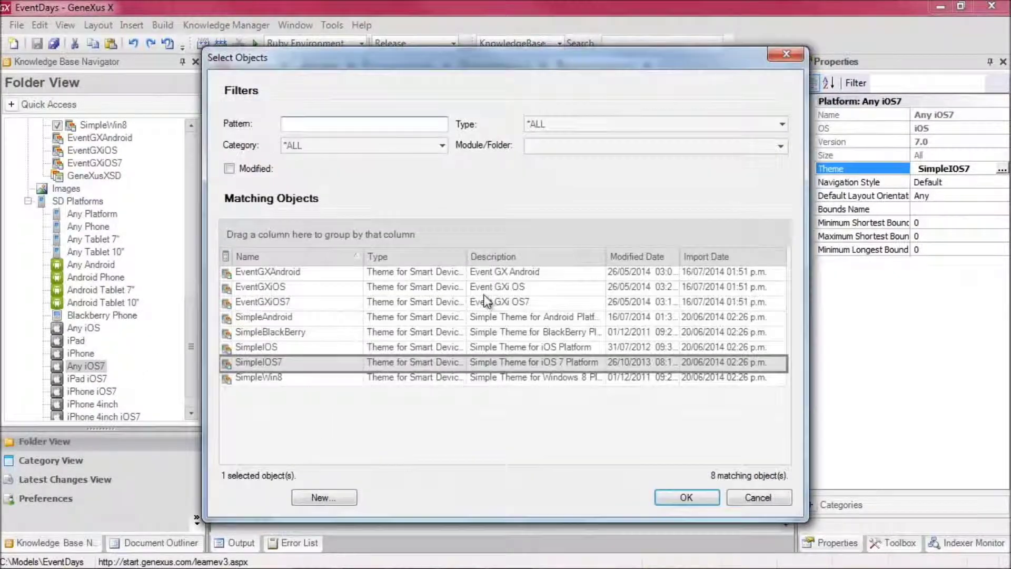
pyautogui.doubleClick(301, 302)
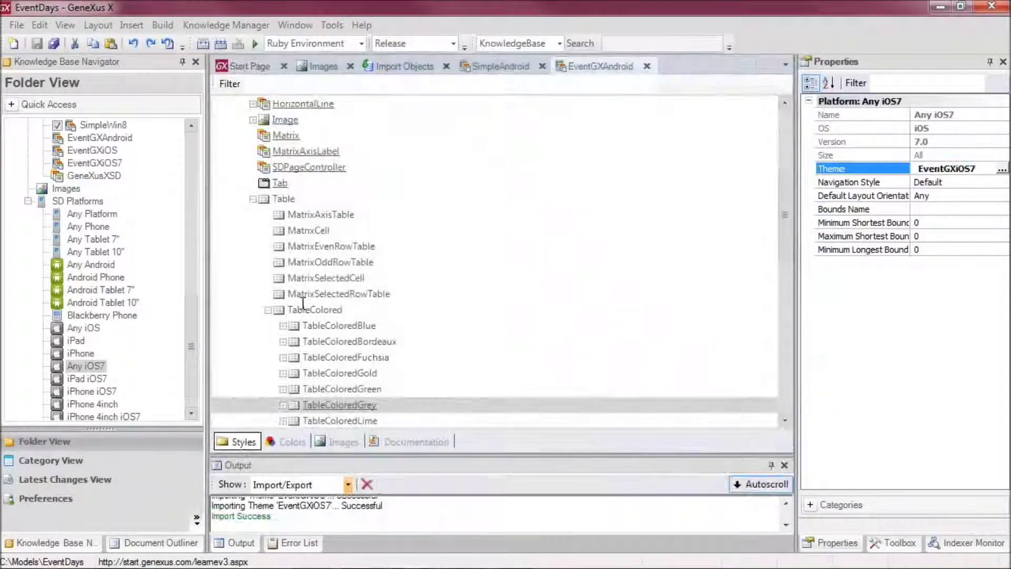